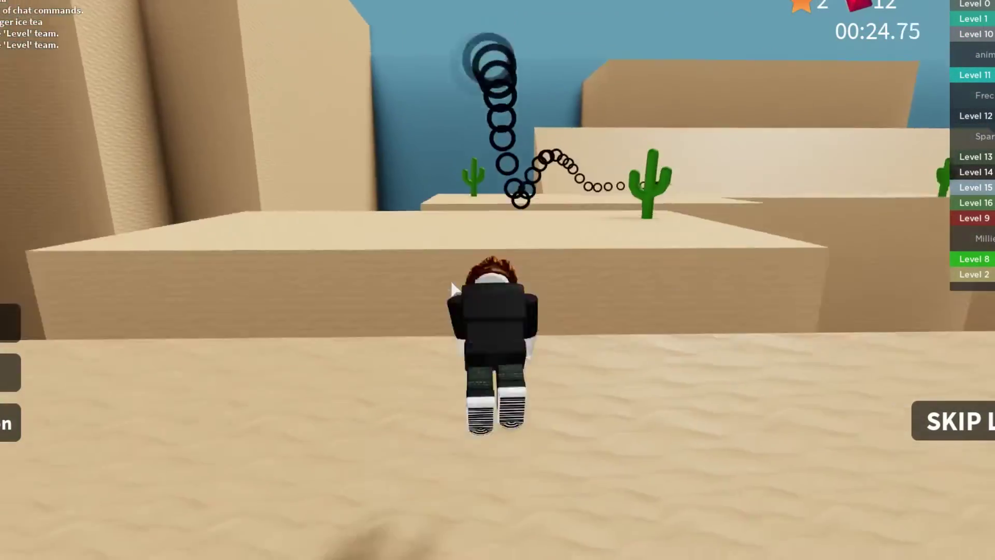
# Step: Run and jump across the sand of Level 2 to reach the finish
pyautogui.press('w')
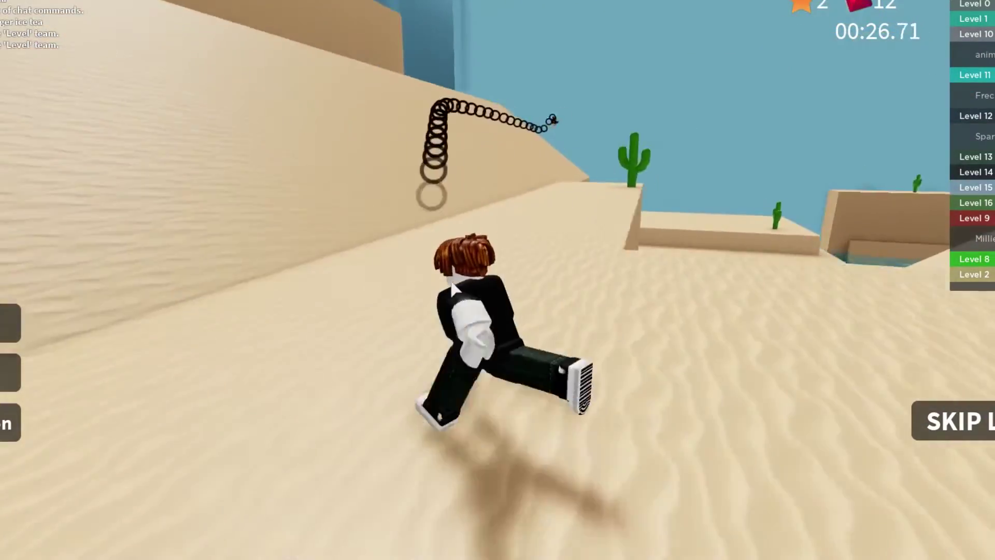
pyautogui.press('w')
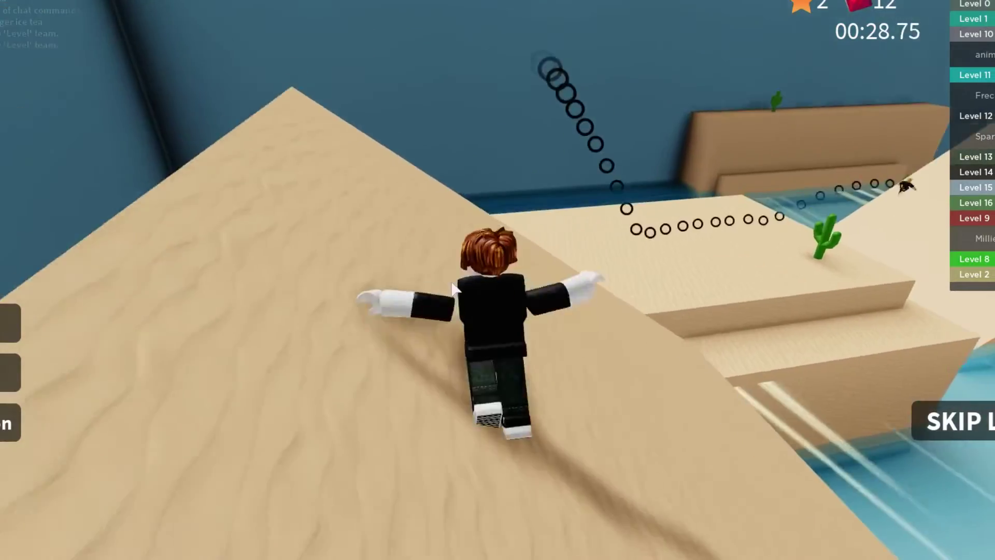
pyautogui.press('w')
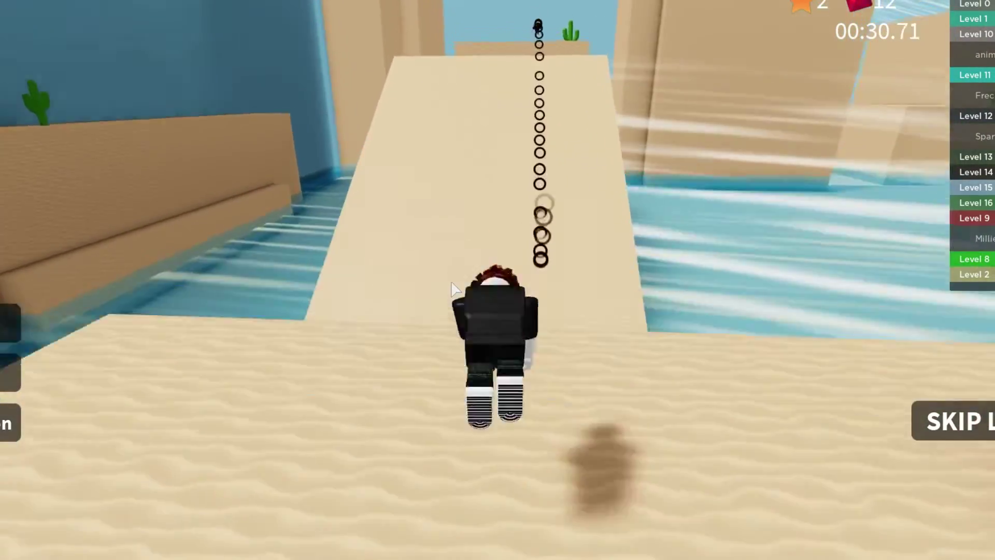
pyautogui.press('w')
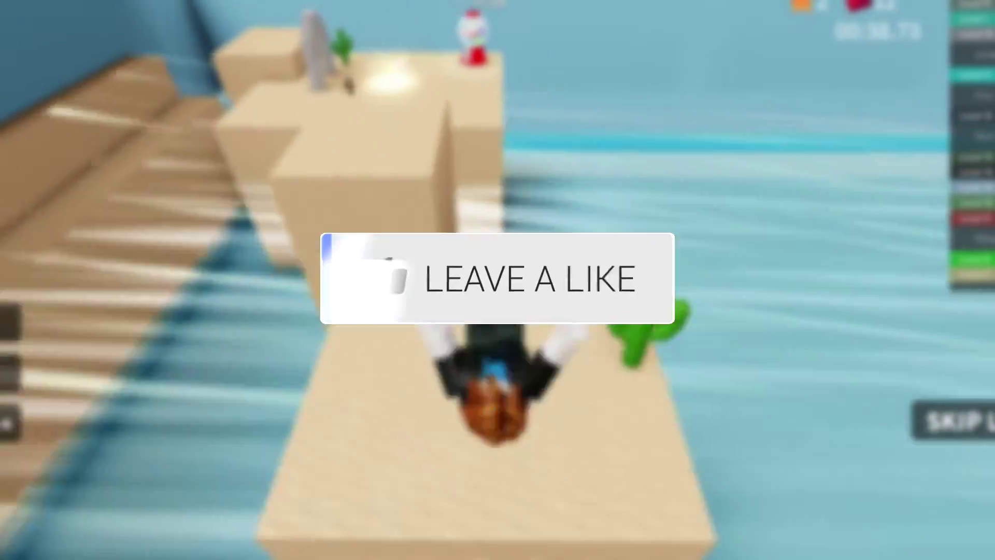
pyautogui.press('w')
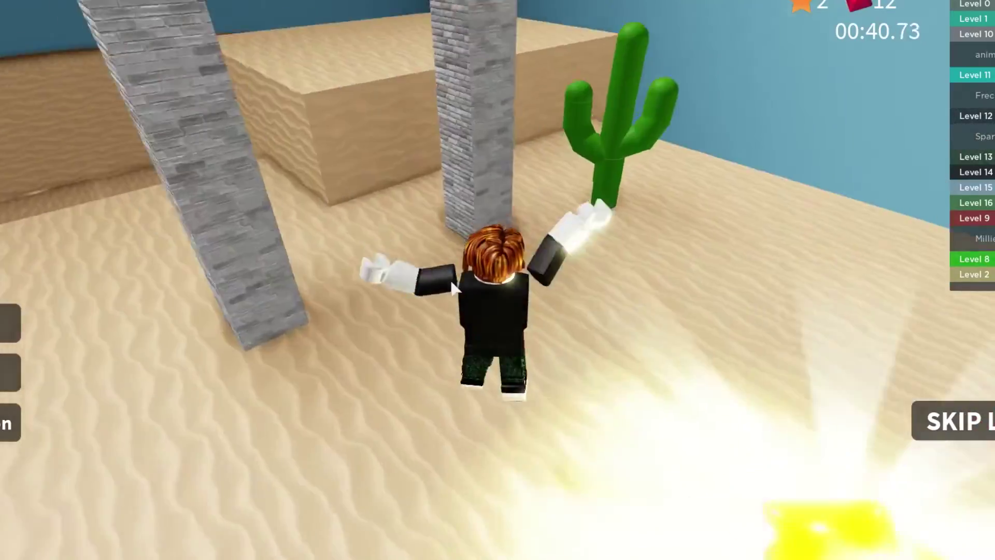
pyautogui.press('w')
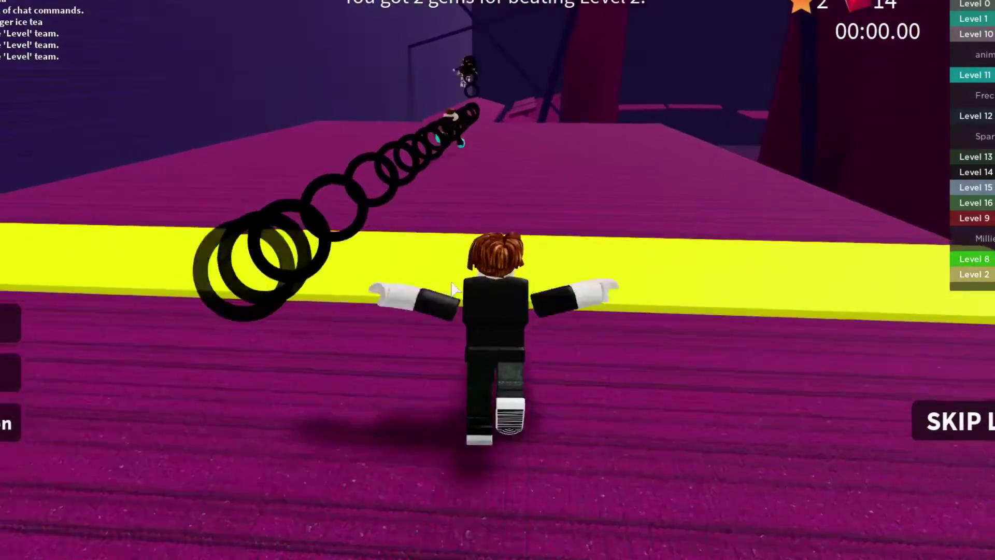
# Step: Run along the purple Level 3 path and up the pink ramp, continuing after a respawn
pyautogui.press('w')
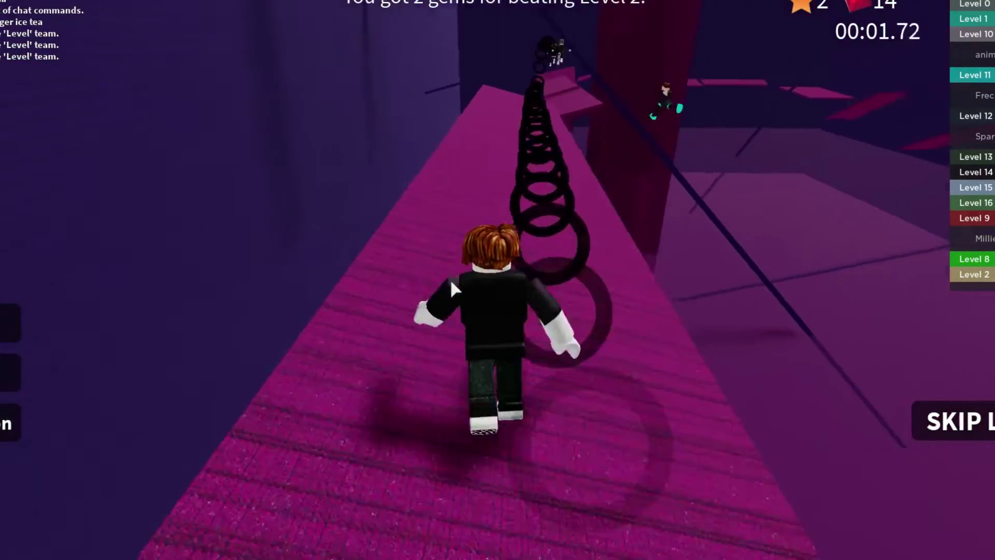
pyautogui.press('w')
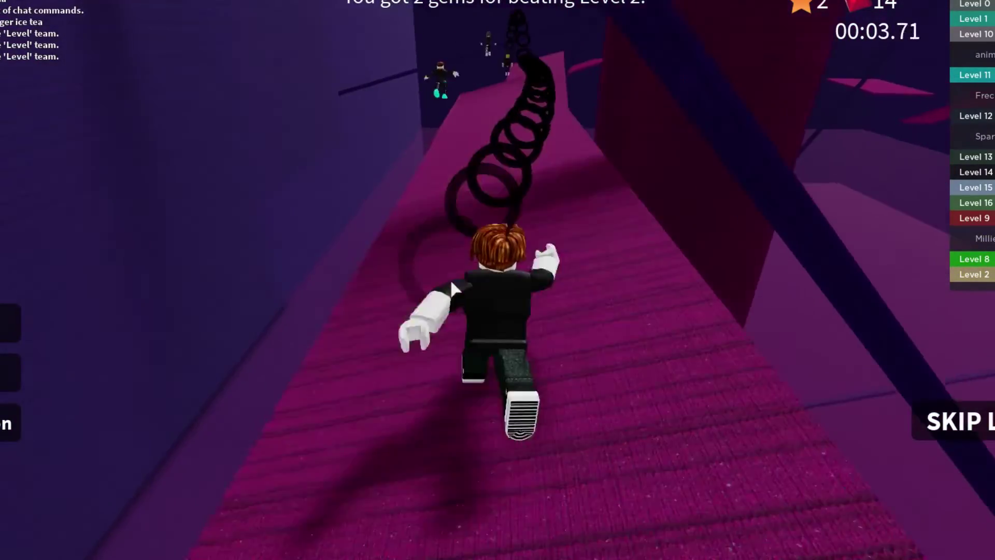
pyautogui.press('w')
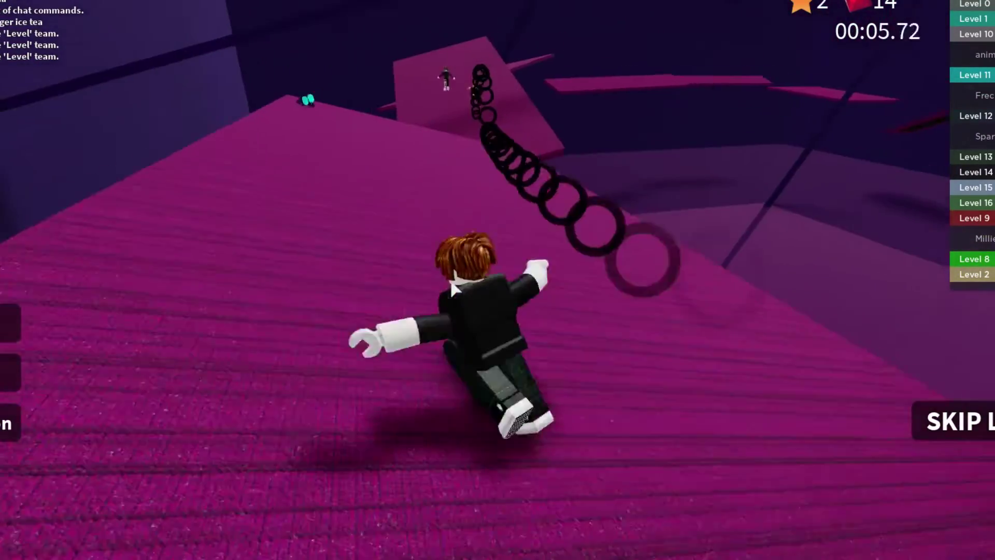
pyautogui.press('w')
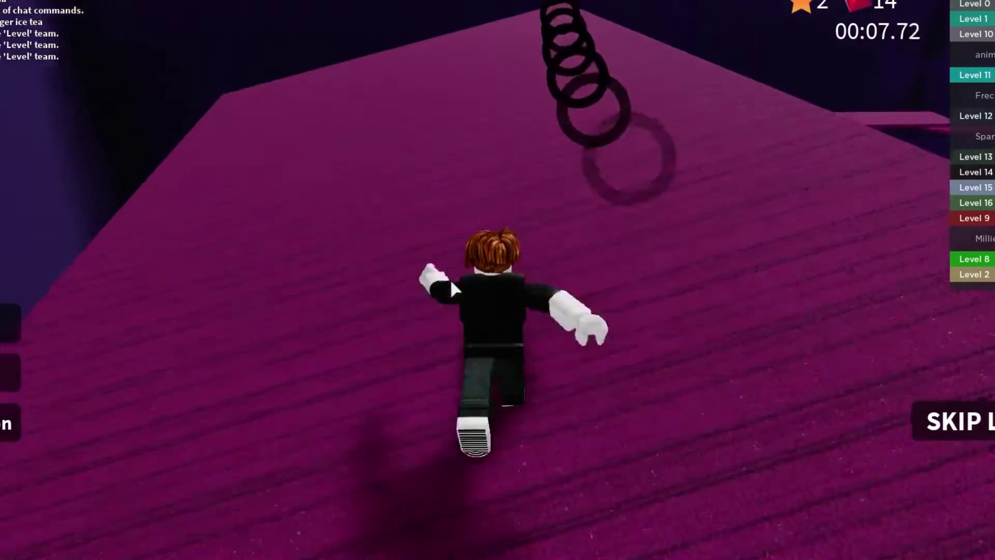
pyautogui.press('w')
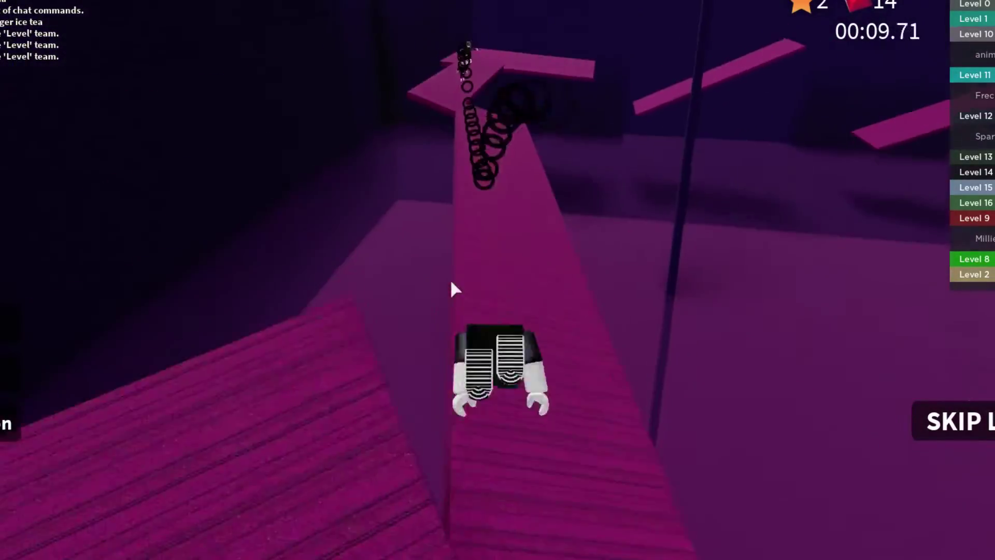
pyautogui.press('w')
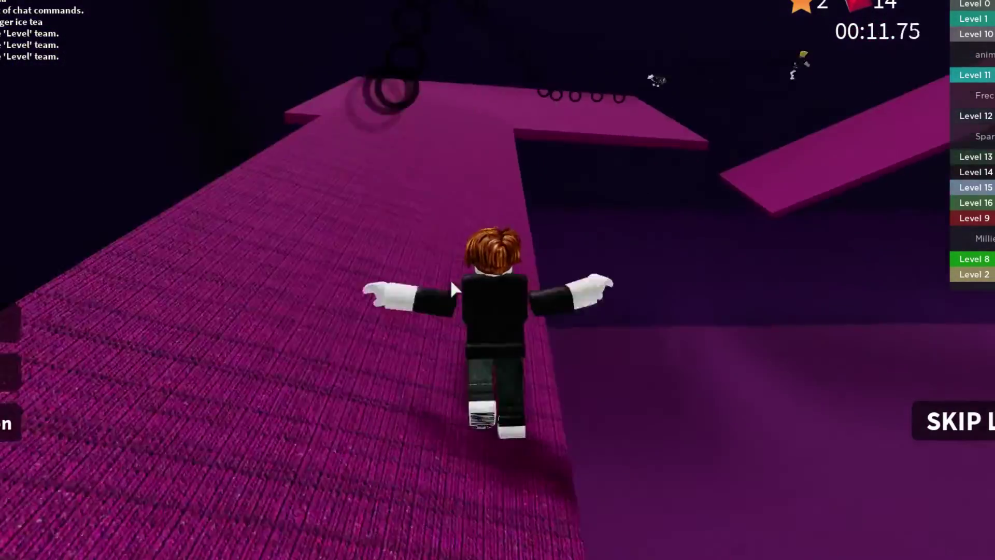
pyautogui.press('w')
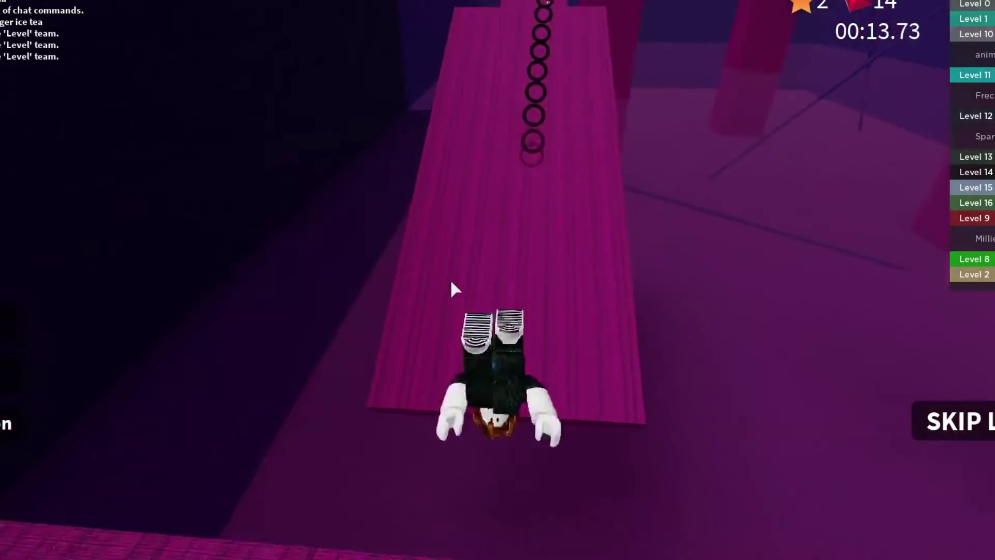
pyautogui.press('w')
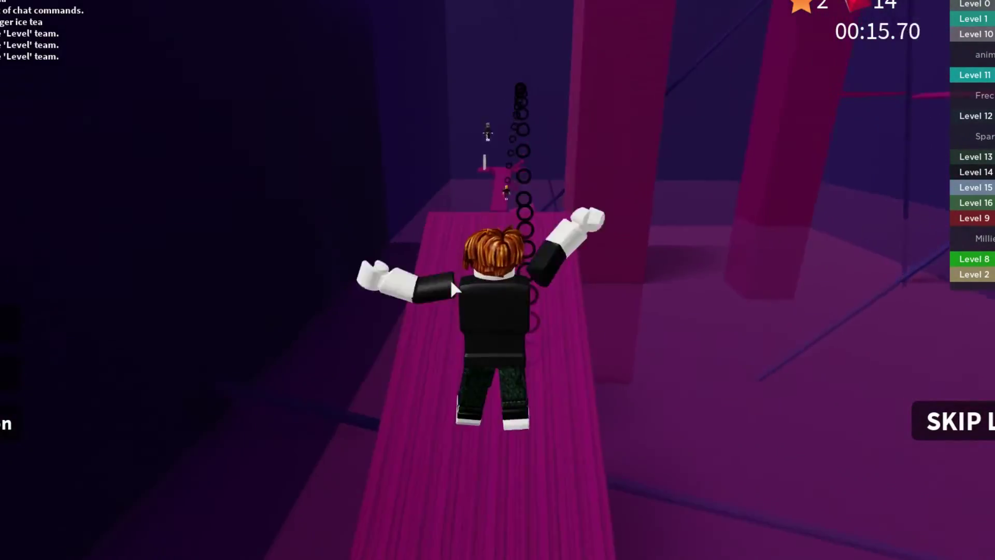
pyautogui.press('w')
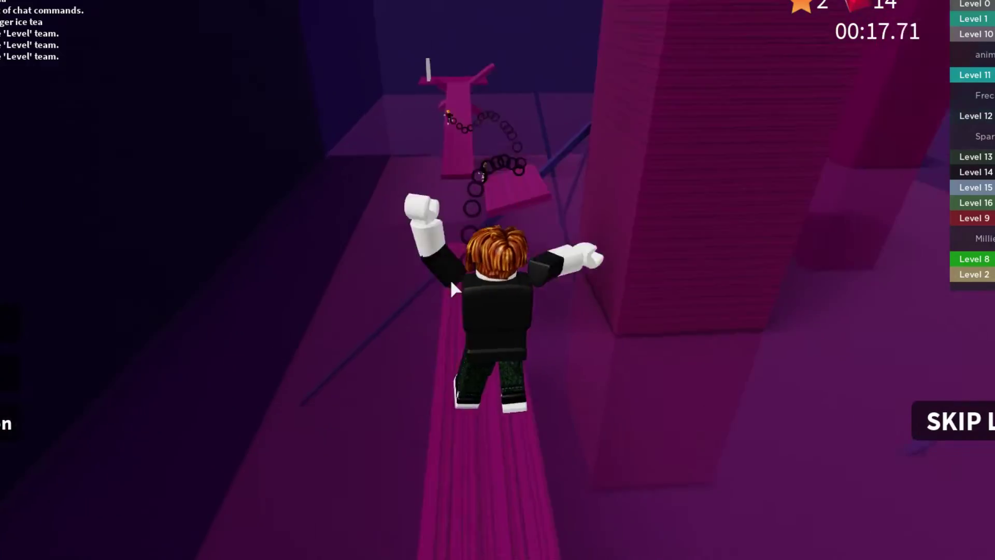
pyautogui.press('w')
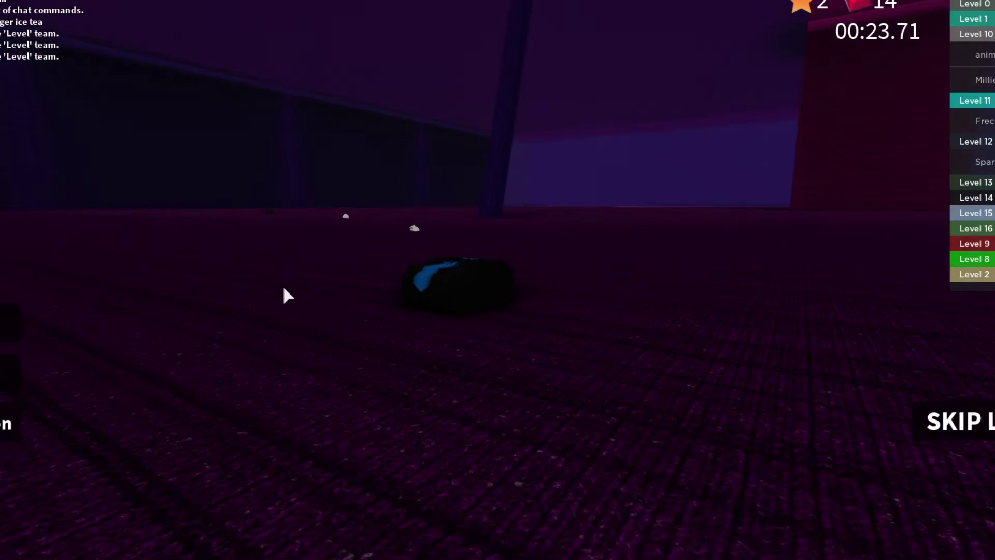
pyautogui.press('w')
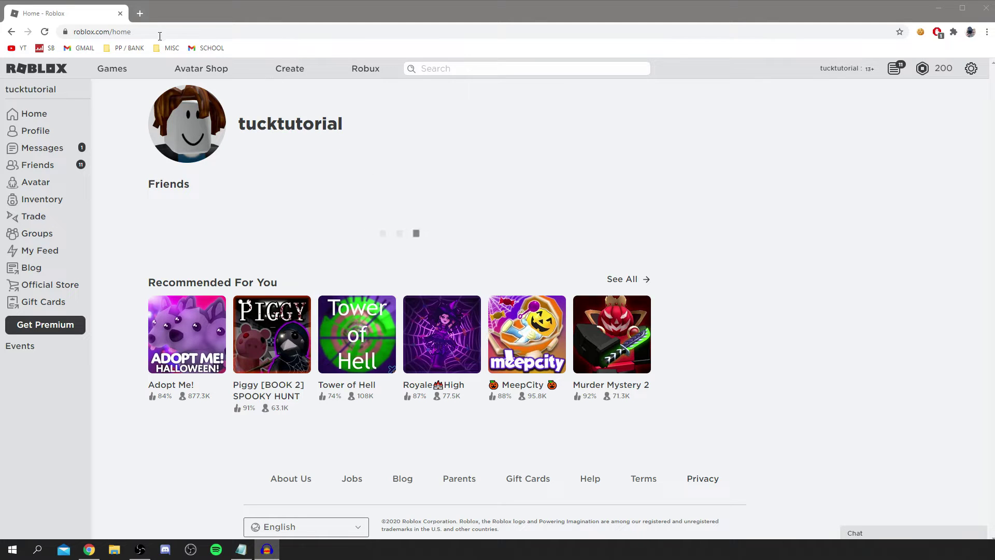
# Step: Open a new browser tab showing Google search
pyautogui.click(138, 14)
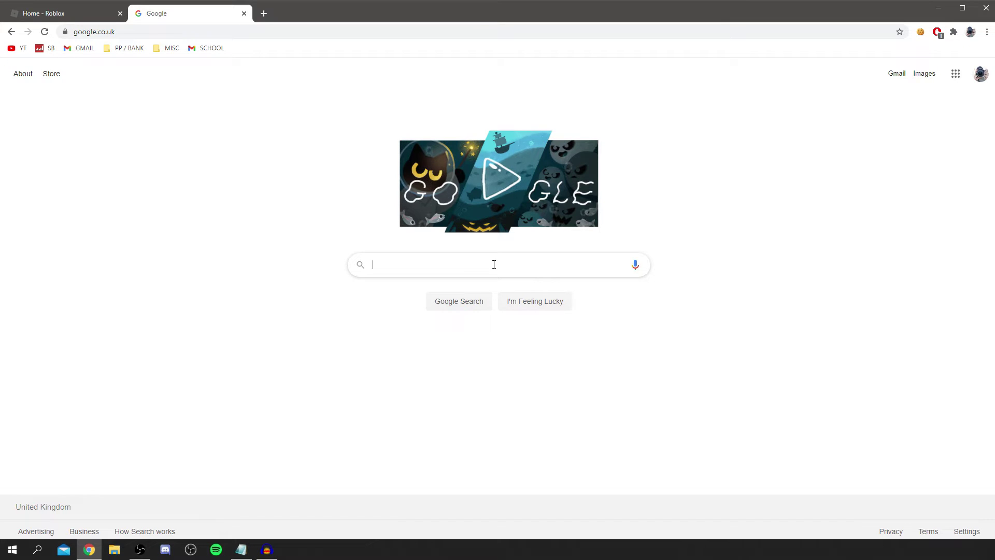
# Step: Search Google for 'chrome webstore'
pyautogui.write('chrome webs')
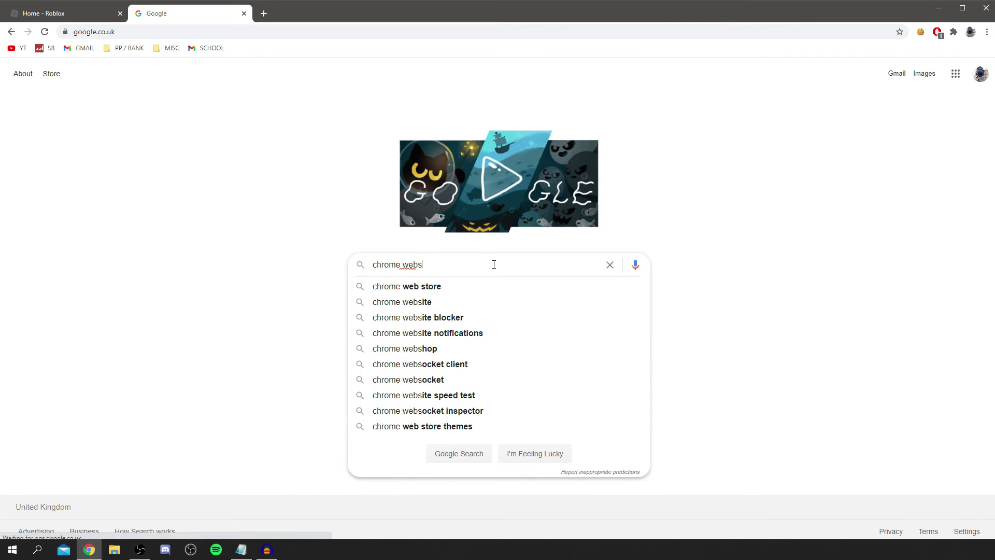
pyautogui.write('tore')
pyautogui.press('Return')
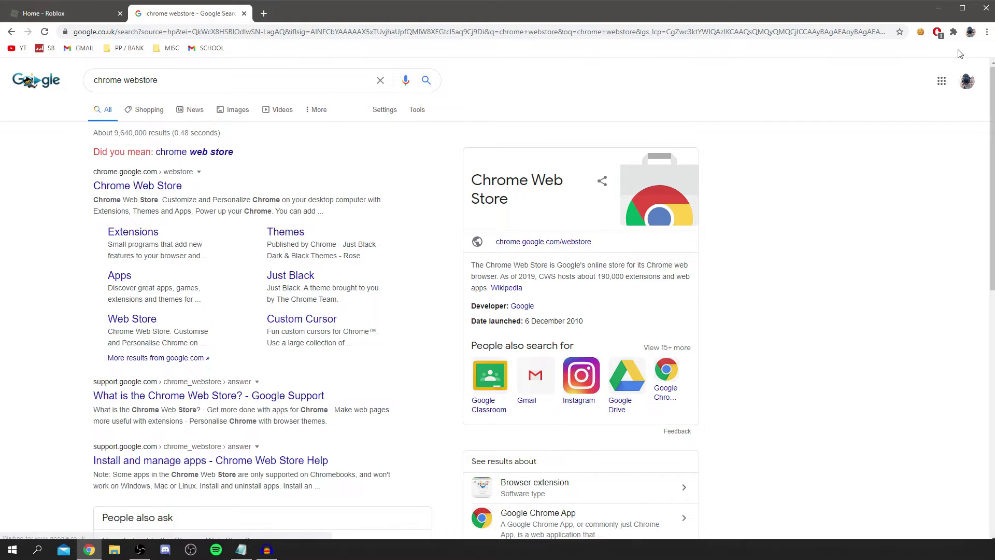
# Step: Go to the Chrome Web Store from the search results
pyautogui.click(140, 187)
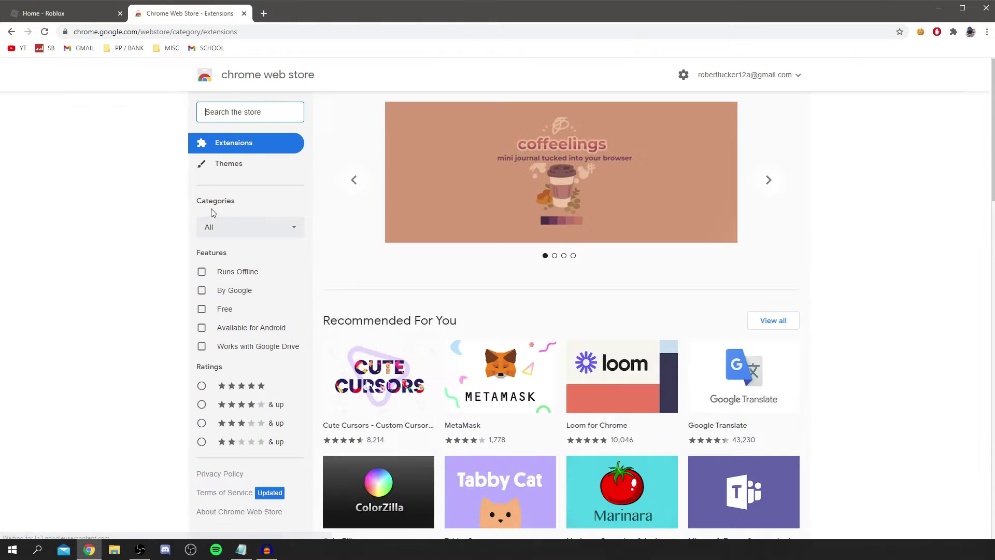
pyautogui.scroll(-8, 550, 342)
pyautogui.scroll(10, 548, 390)
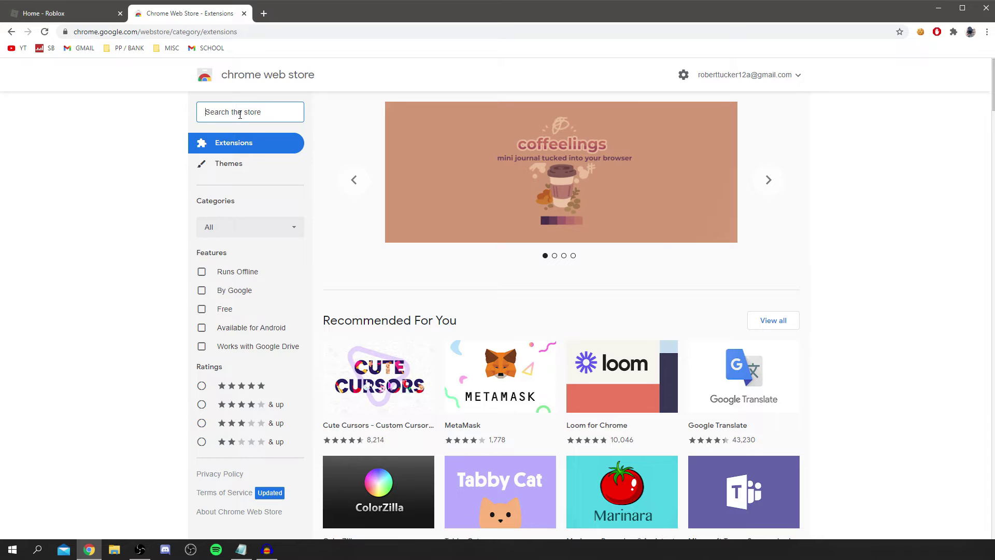
# Step: Search the store for 'stylish' and open the 'Stylish - Custom themes for any website' page
pyautogui.write('stylish')
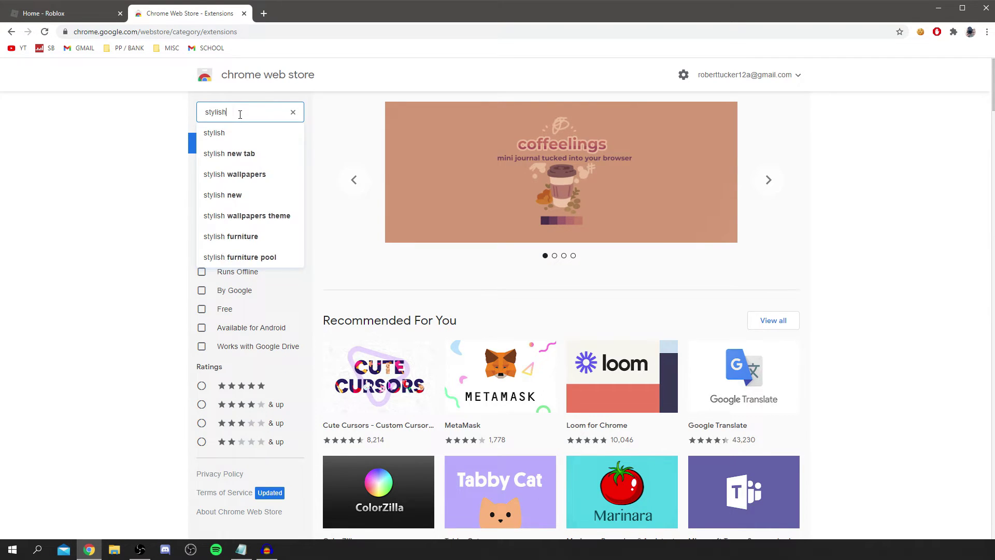
pyautogui.press('Return')
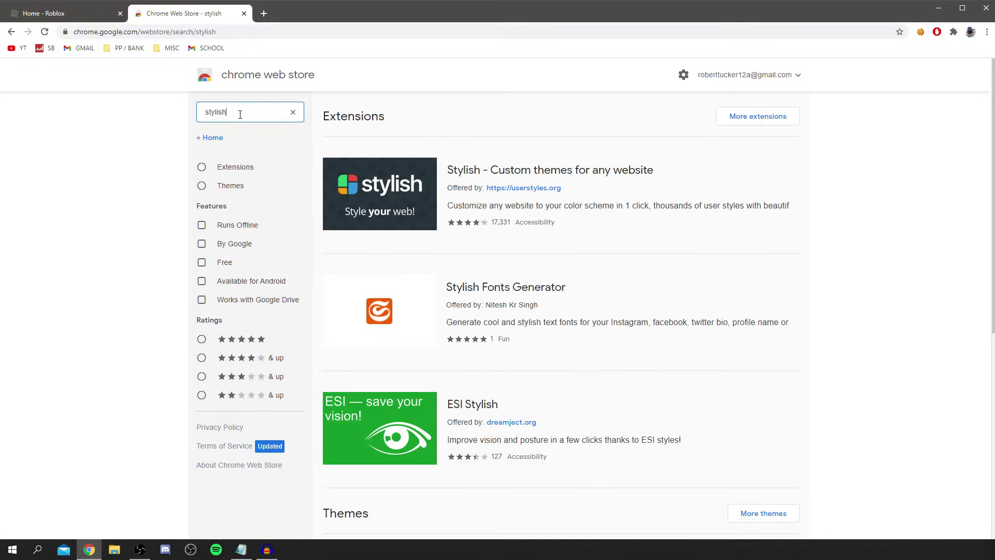
pyautogui.scroll(-2, 369, 145)
pyautogui.scroll(2, 368, 145)
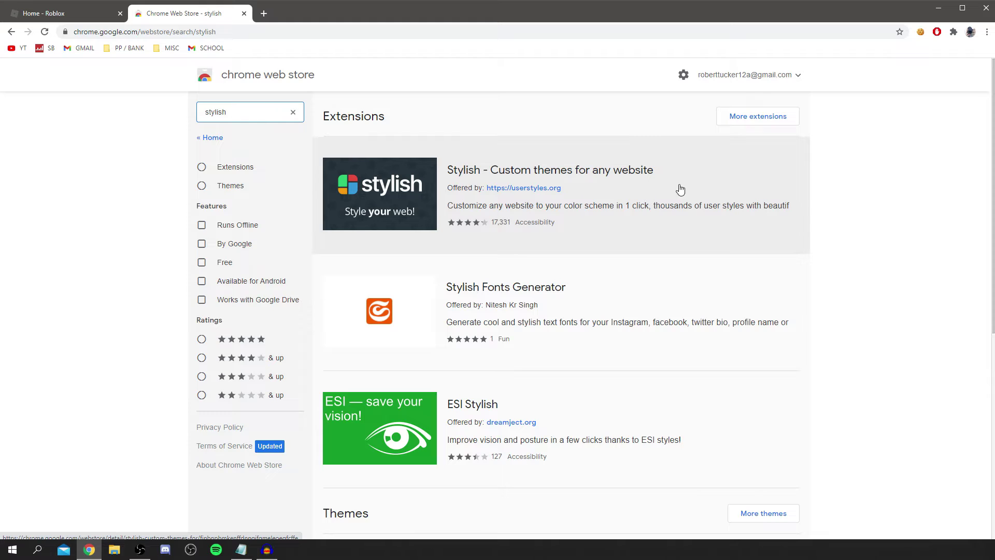
pyautogui.click(394, 171)
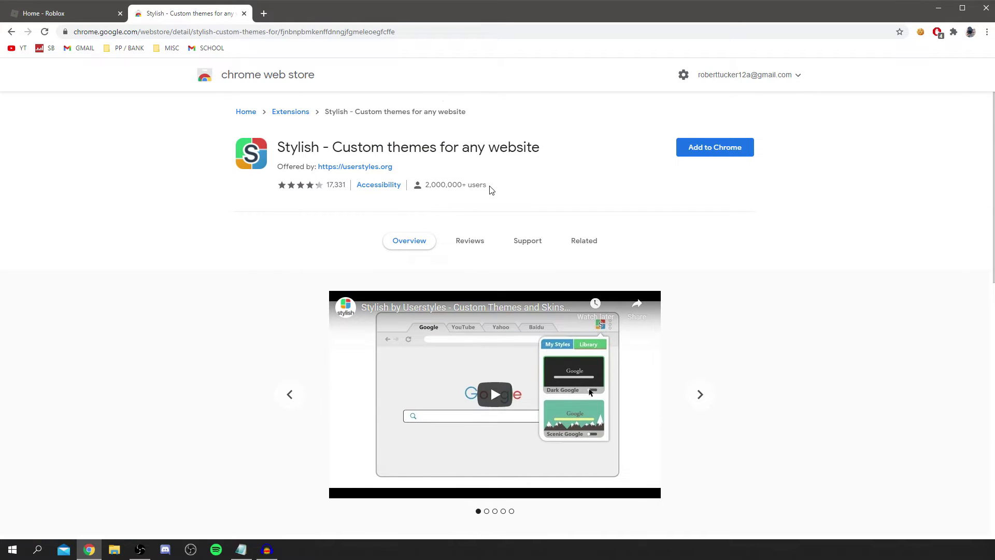
# Step: Start adding the Stylish extension to Chrome from its store page
pyautogui.moveTo(490, 187); pyautogui.dragTo(427, 185)
pyautogui.click(428, 184)
pyautogui.scroll(-6, 451, 240)
pyautogui.scroll(6, 449, 240)
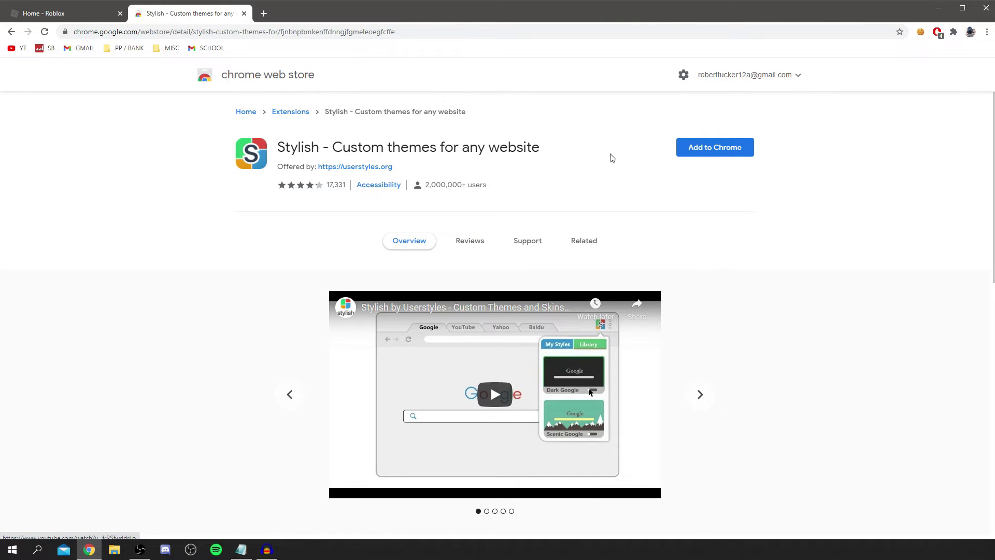
pyautogui.click(725, 147)
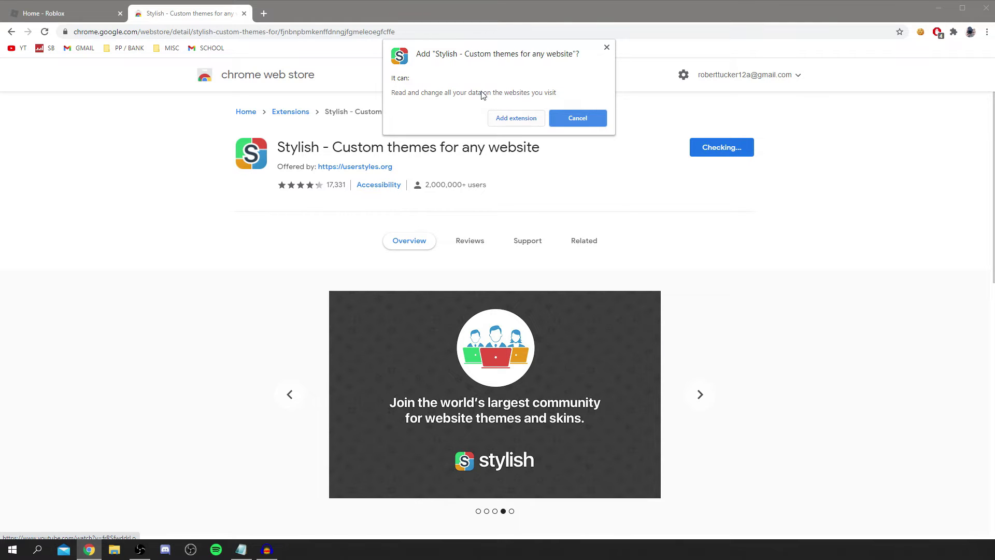
# Step: Confirm the Stylish install, move past the welcome step and search styles for roblox
pyautogui.click(516, 119)
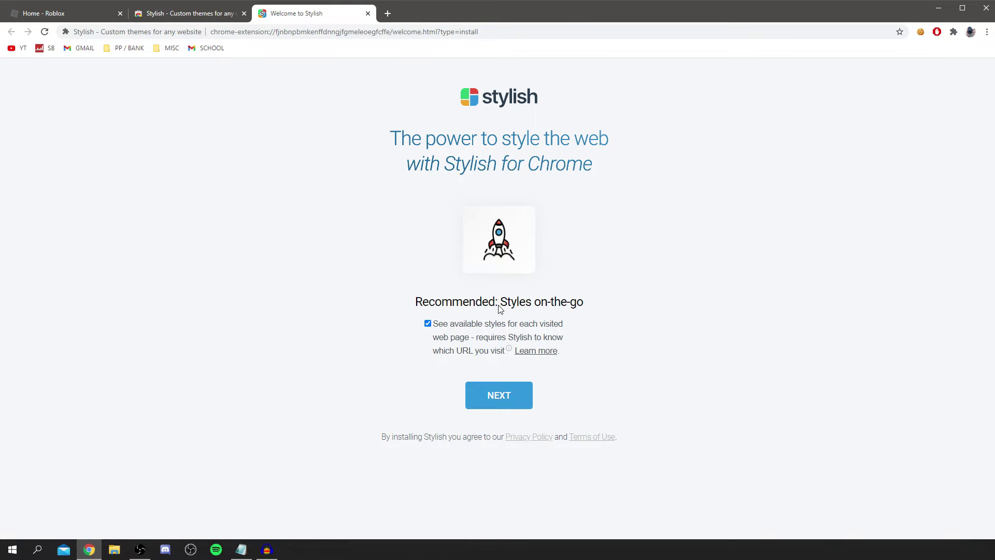
pyautogui.click(492, 395)
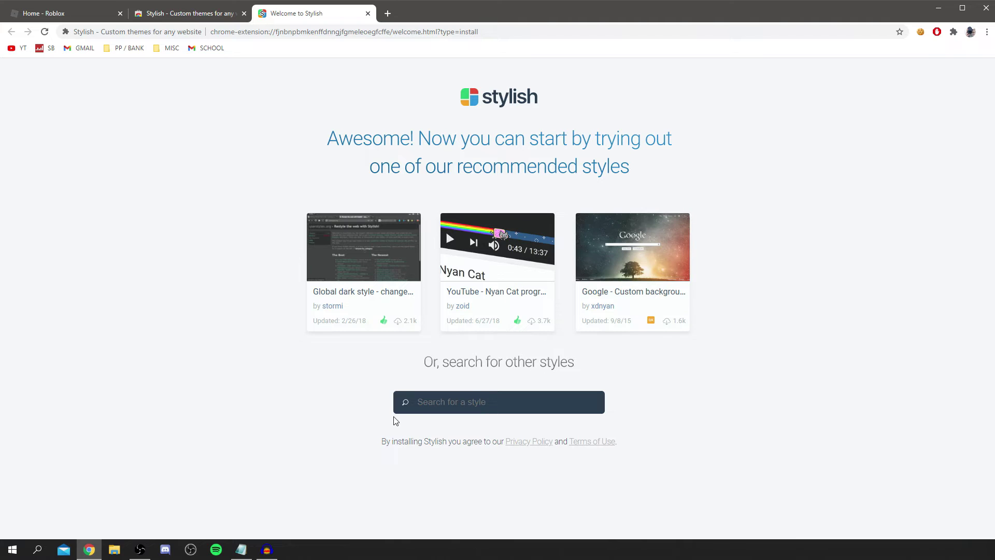
pyautogui.write('ro')
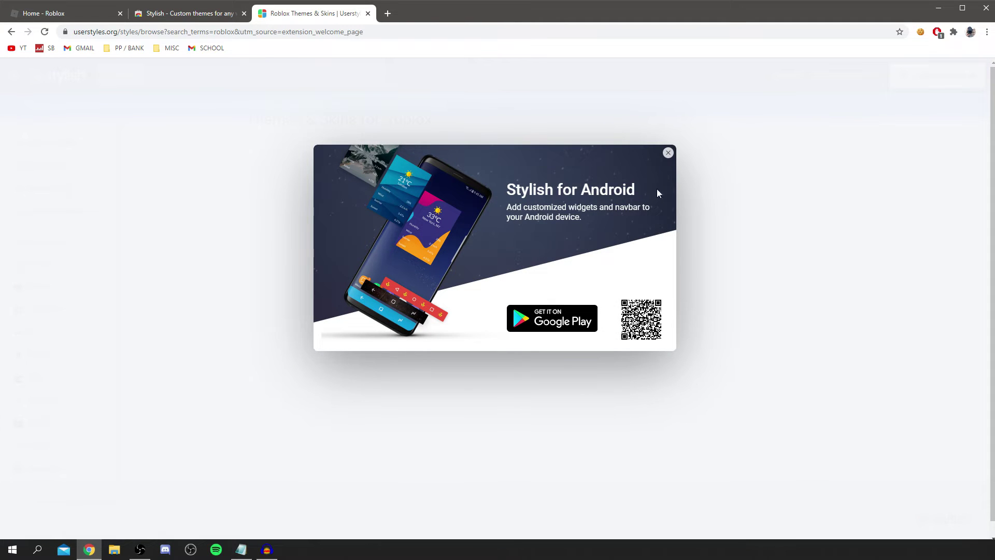
# Step: Dismiss the Stylish for Android popup and cookie notice, then browse the roblox theme results
pyautogui.click(669, 153)
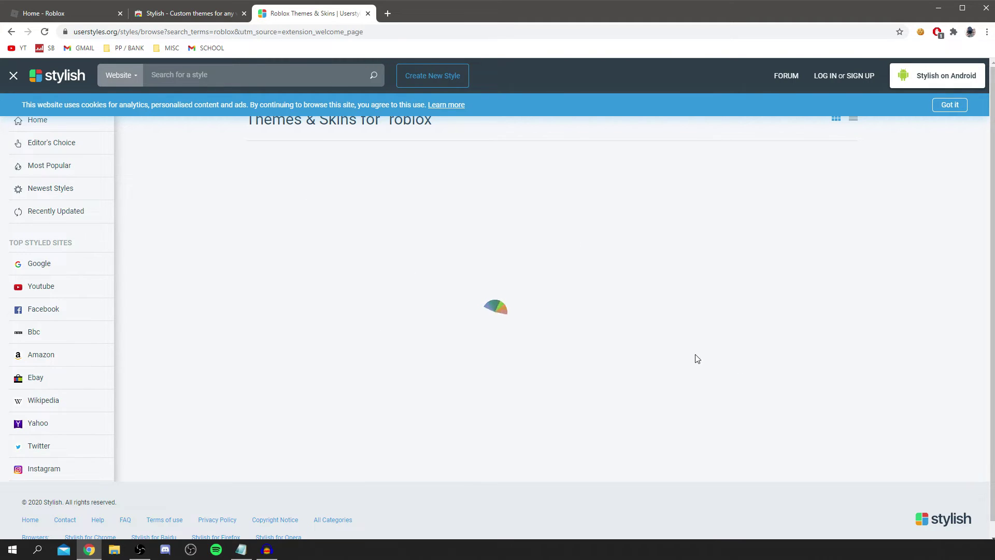
pyautogui.click(951, 104)
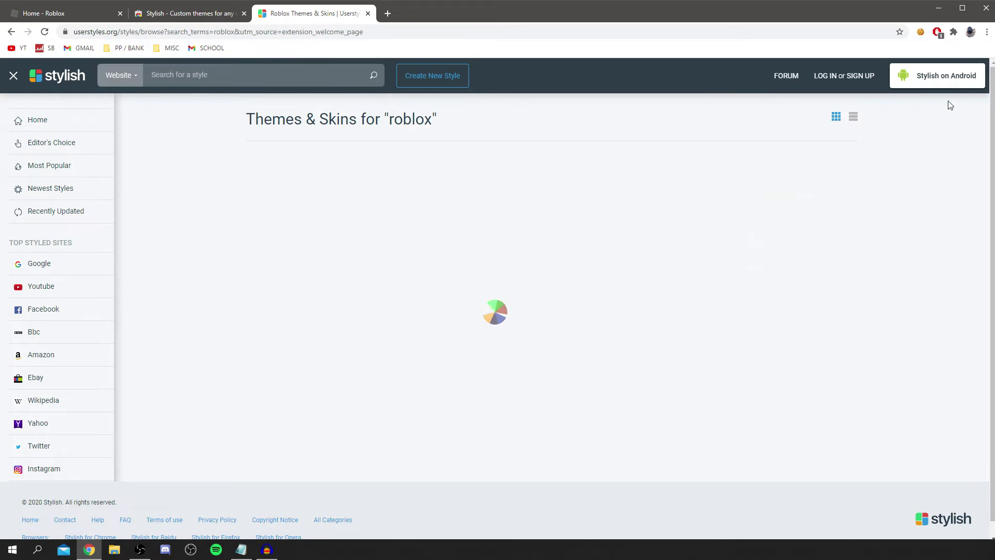
pyautogui.scroll(-3, 308, 213)
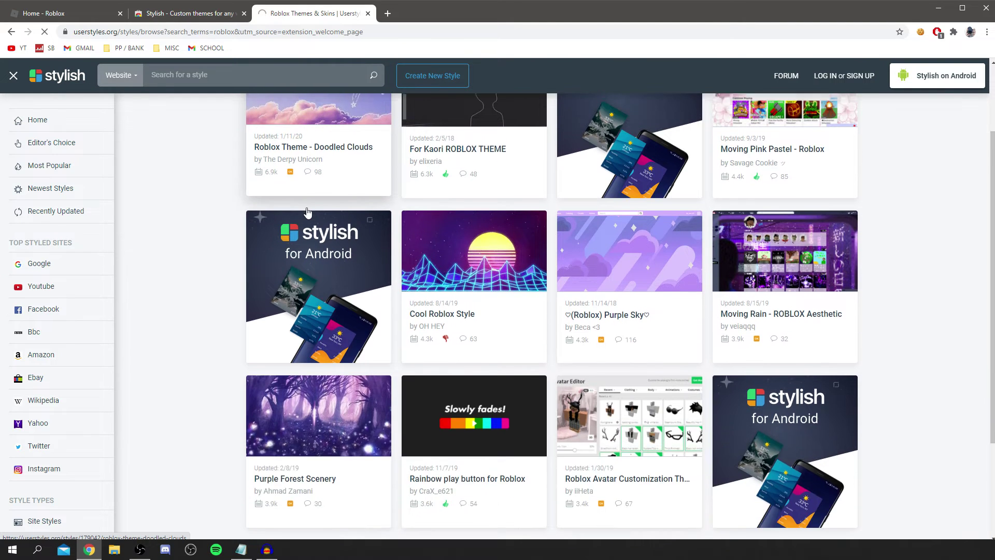
pyautogui.scroll(3, 308, 213)
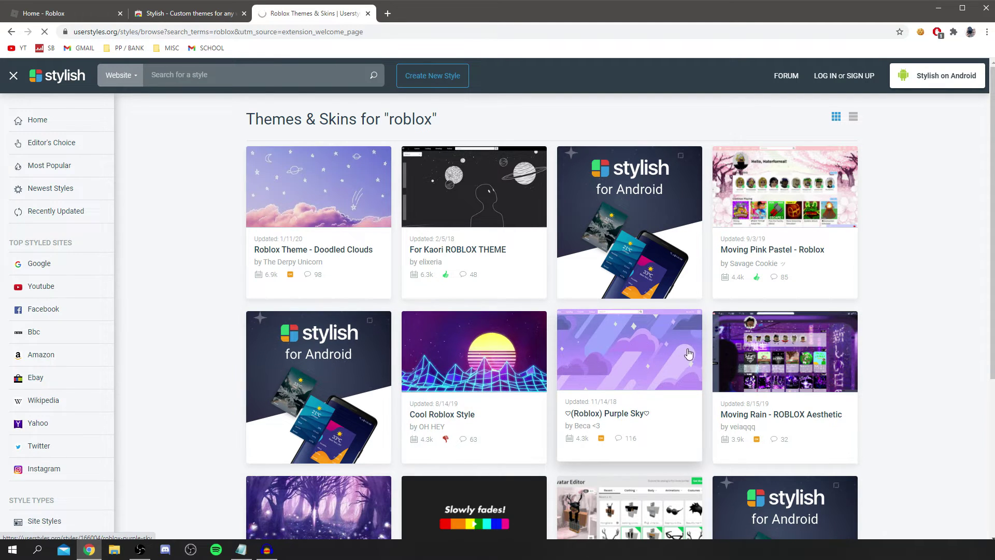
pyautogui.scroll(-1, 842, 261)
pyautogui.scroll(-1, 842, 261)
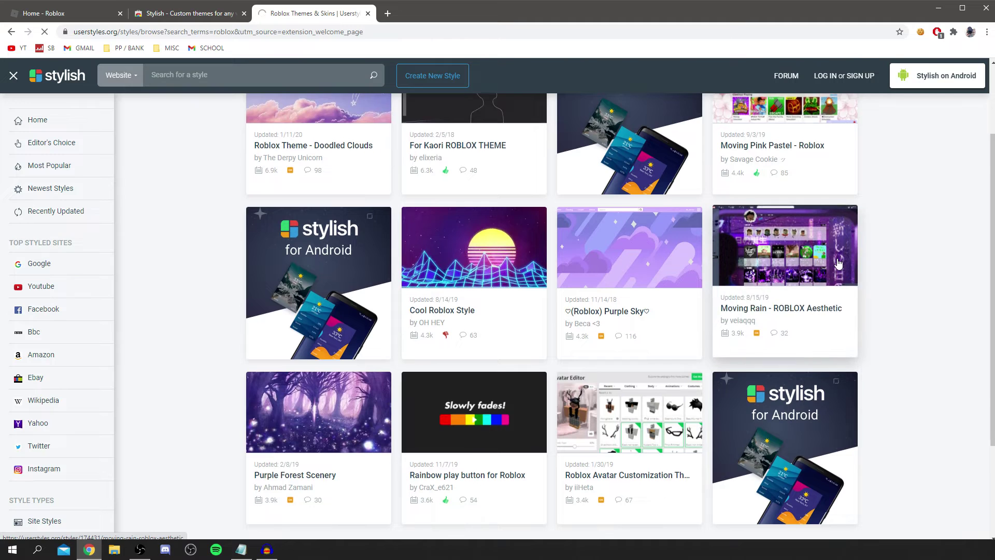
pyautogui.scroll(-1, 433, 460)
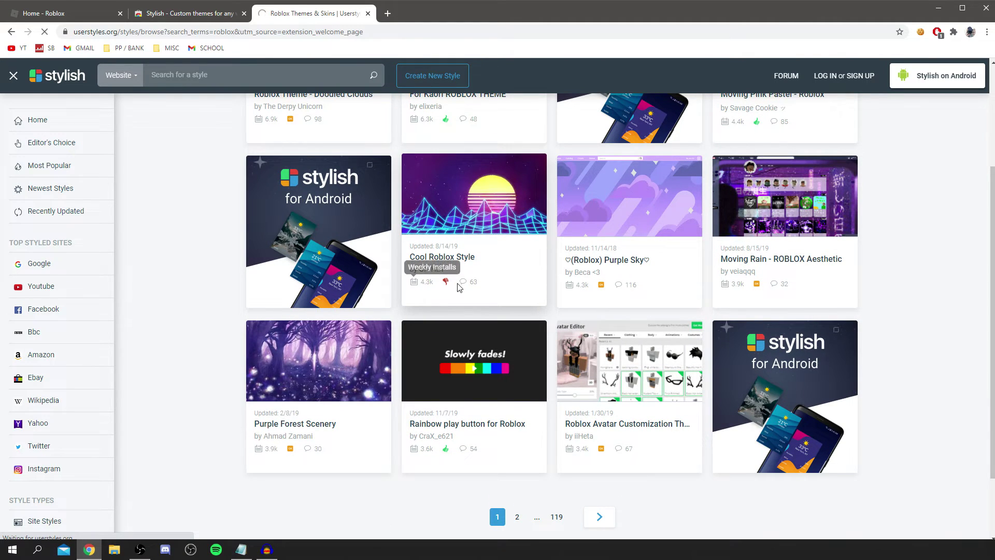
pyautogui.scroll(3, 421, 338)
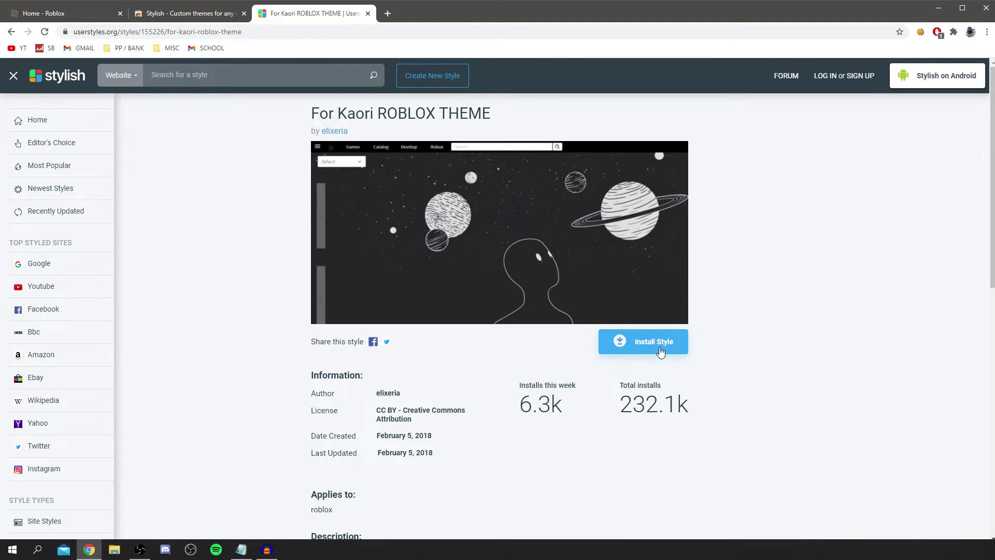
# Step: Install the For Kaori ROBLOX THEME style until it shows Style Installed
pyautogui.moveTo(549, 400); pyautogui.dragTo(653, 388)
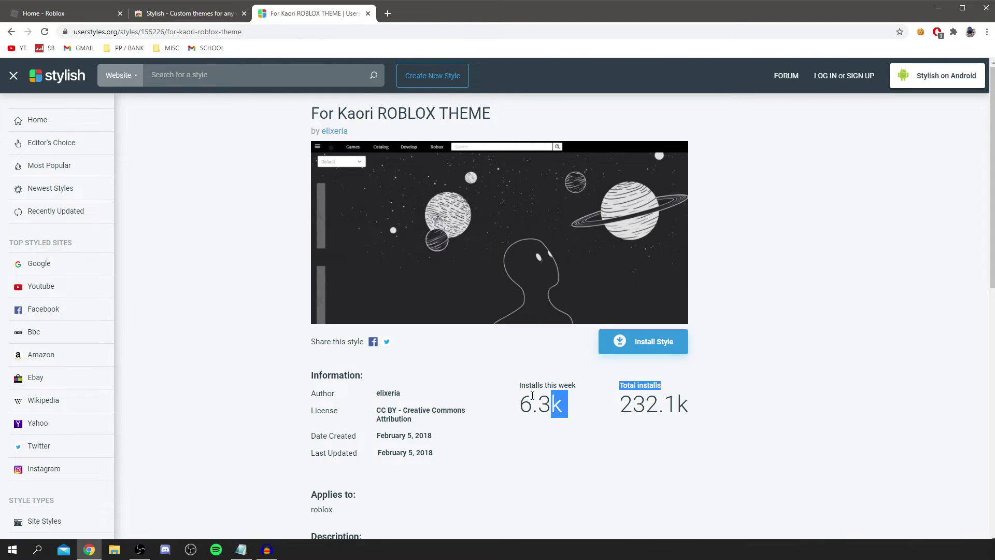
pyautogui.click(654, 403)
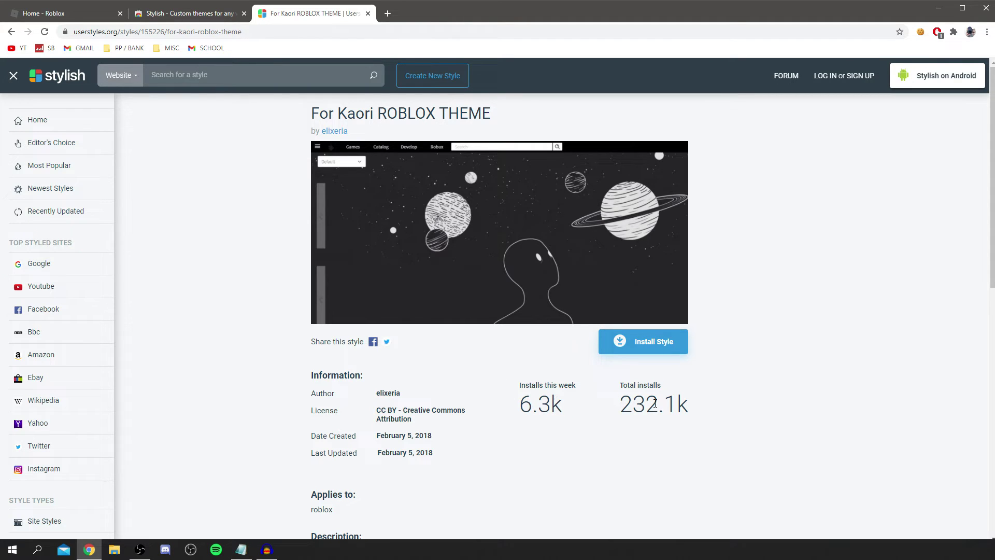
pyautogui.click(643, 341)
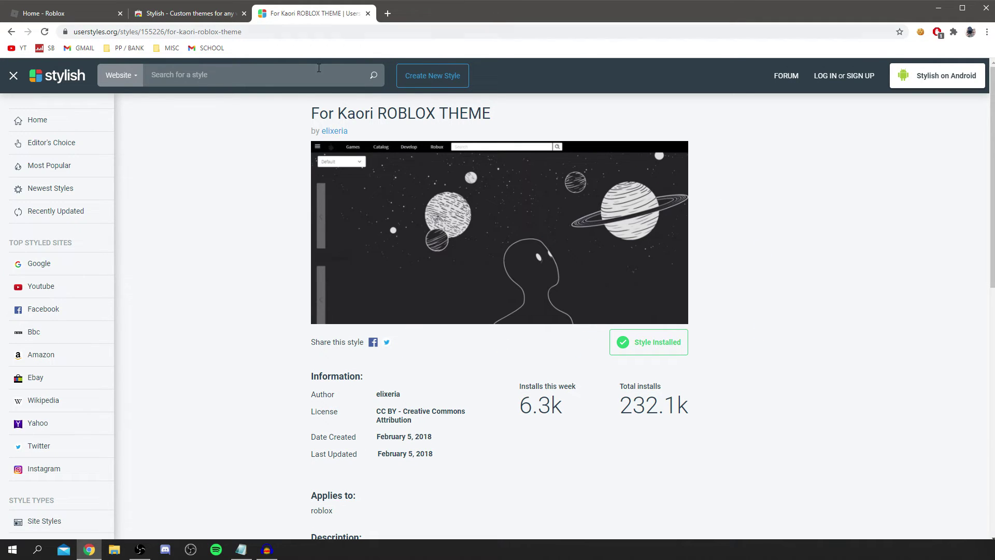
# Step: Reload the Roblox home tab and bring up the Stylish controls for roblox.com
pyautogui.click(37, 13)
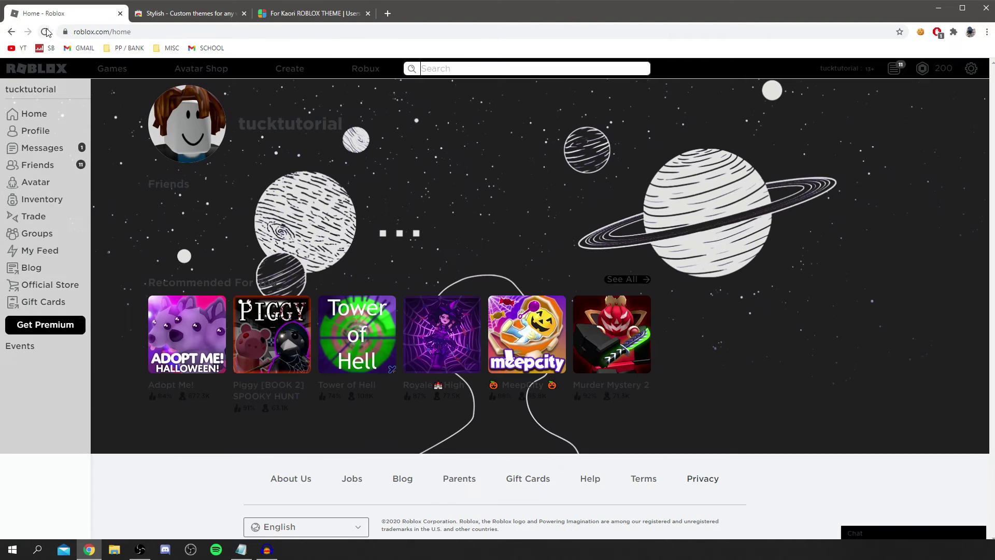
pyautogui.click(45, 31)
pyautogui.click(954, 32)
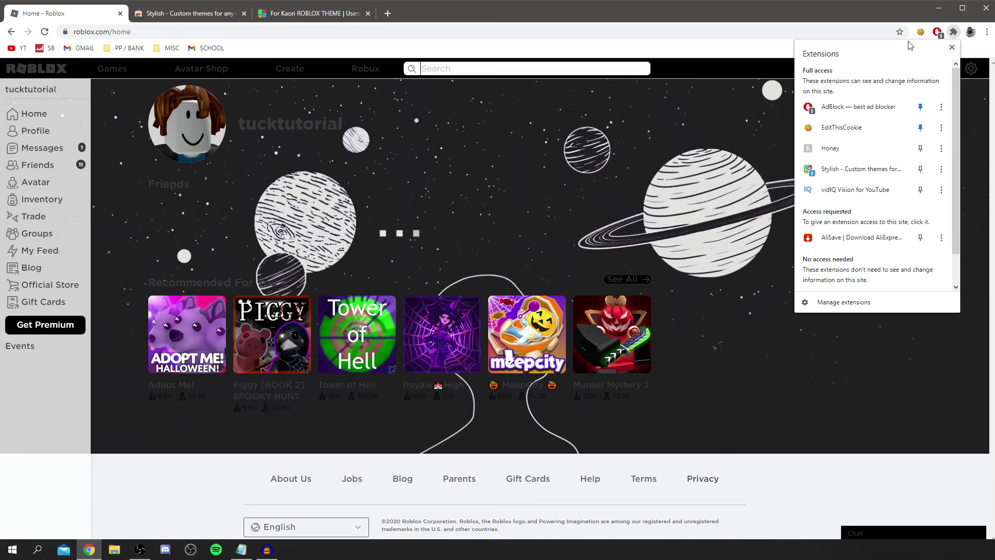
pyautogui.click(843, 179)
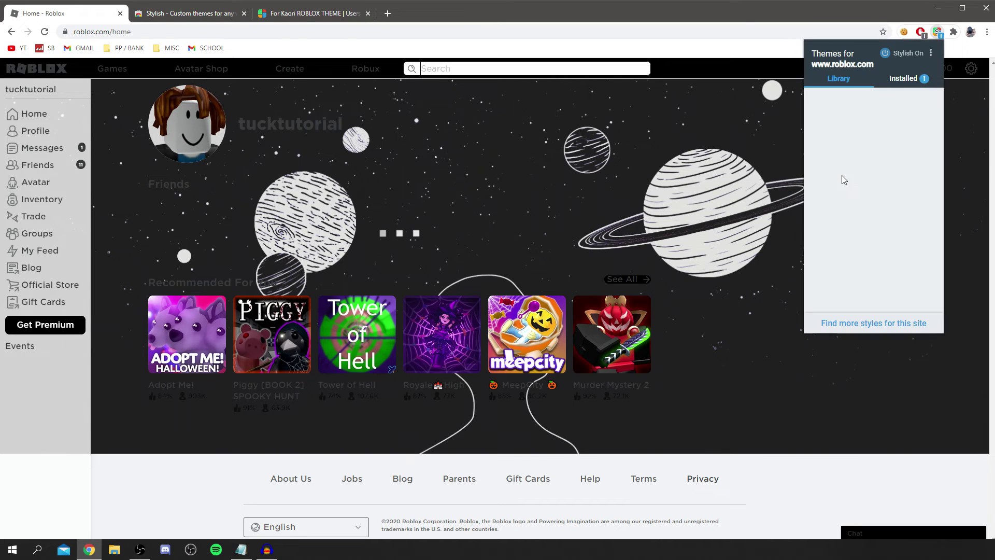
# Step: Toggle Stylish on and off, check the installed styles, and leave it Off
pyautogui.click(886, 53)
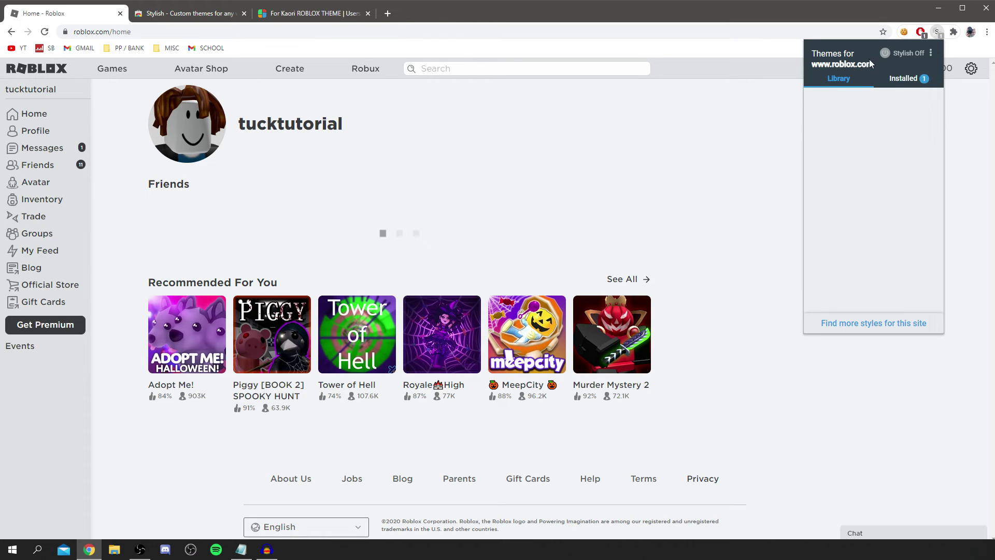
pyautogui.click(889, 55)
pyautogui.click(889, 54)
pyautogui.click(889, 54)
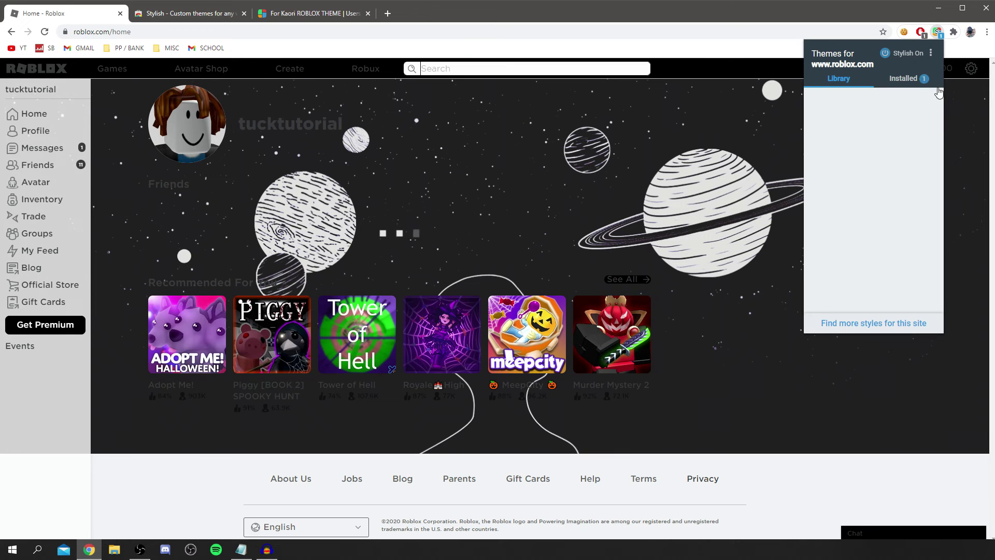
pyautogui.click(909, 77)
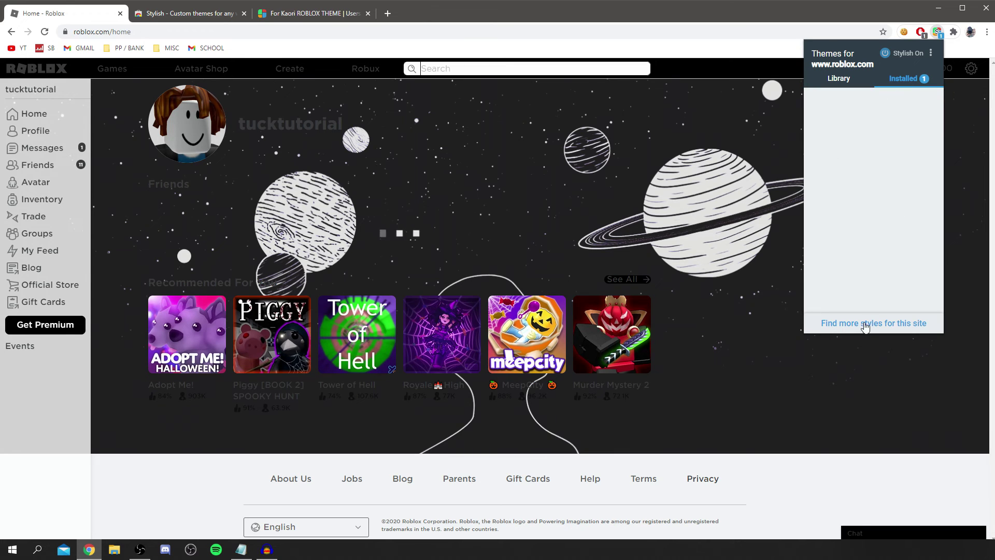
pyautogui.click(885, 53)
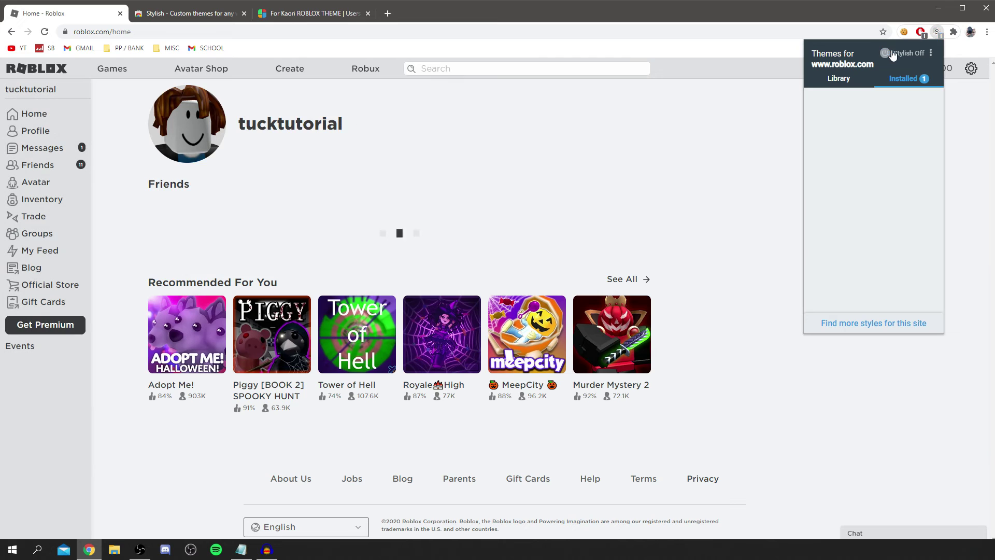
pyautogui.click(680, 236)
pyautogui.click(49, 134)
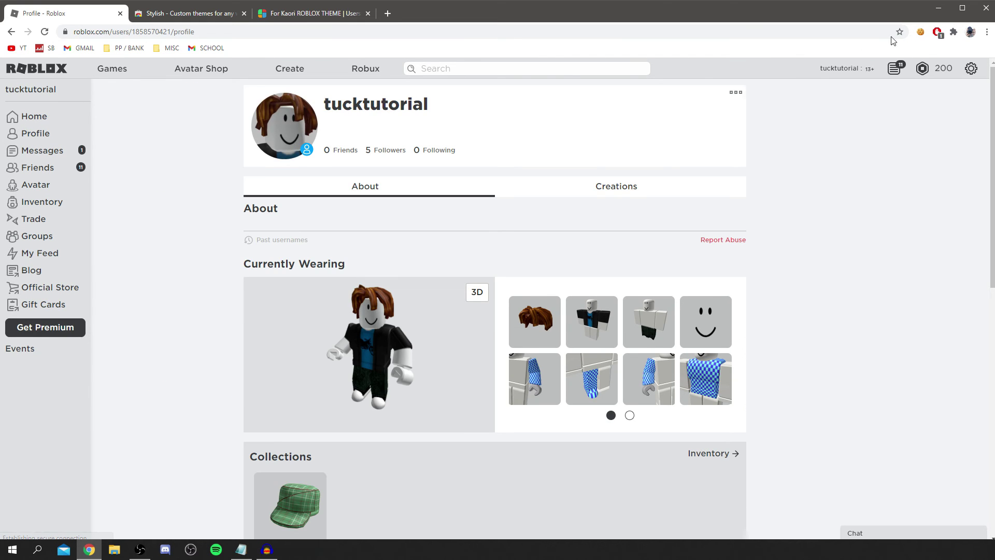
# Step: Switch Stylish On from the Extensions menu to restore the space-planets background
pyautogui.click(952, 33)
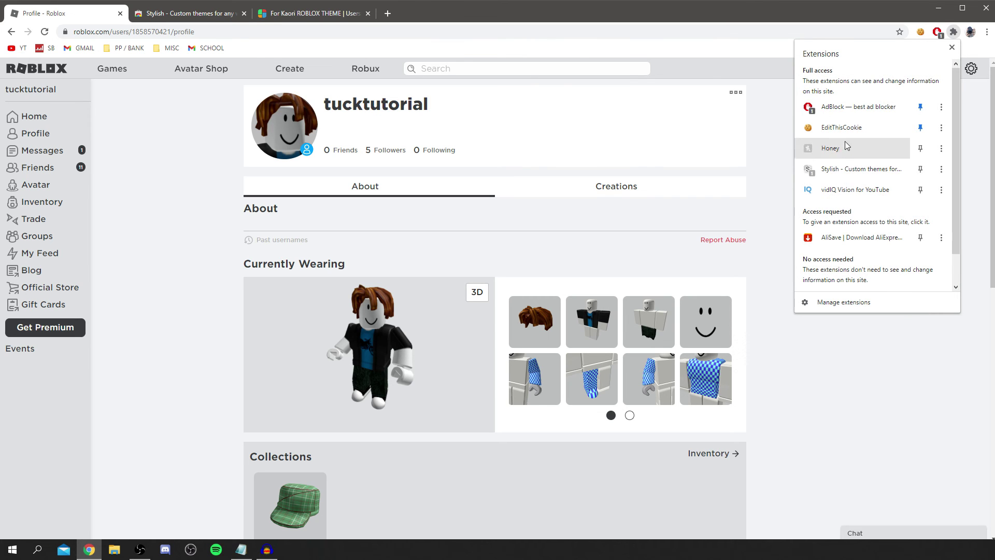
pyautogui.click(841, 169)
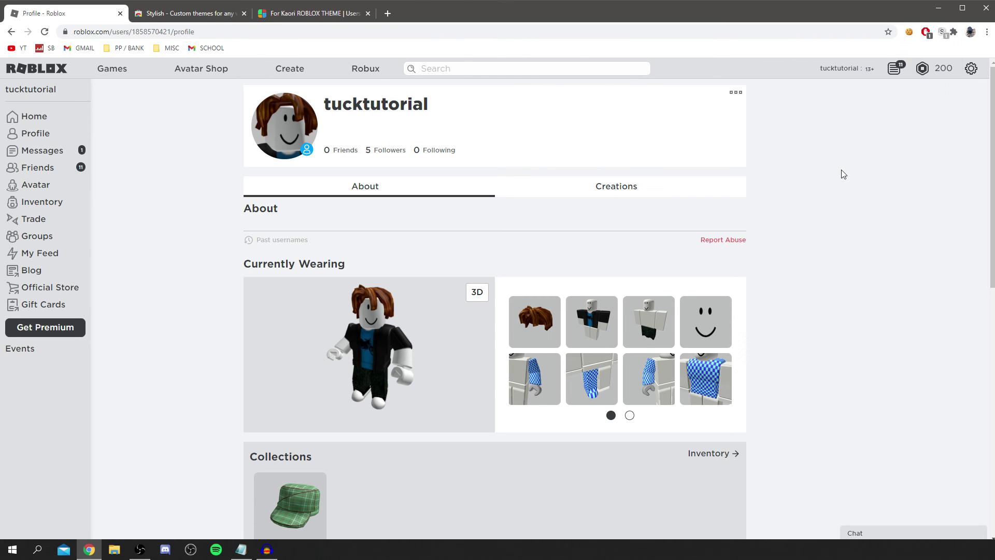
pyautogui.click(885, 53)
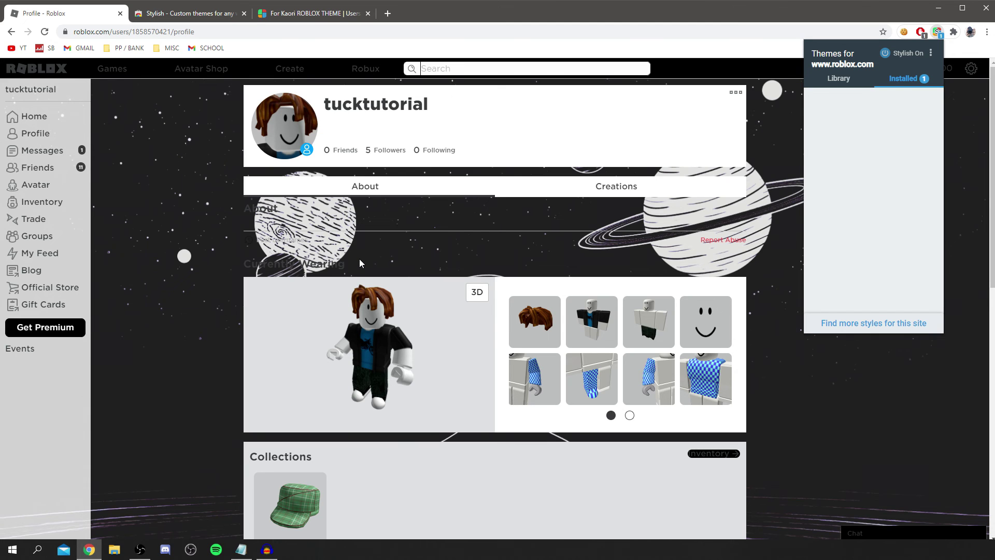
# Step: Glance at the Stylish web store tab, then return to the Roblox profile tab
pyautogui.click(173, 14)
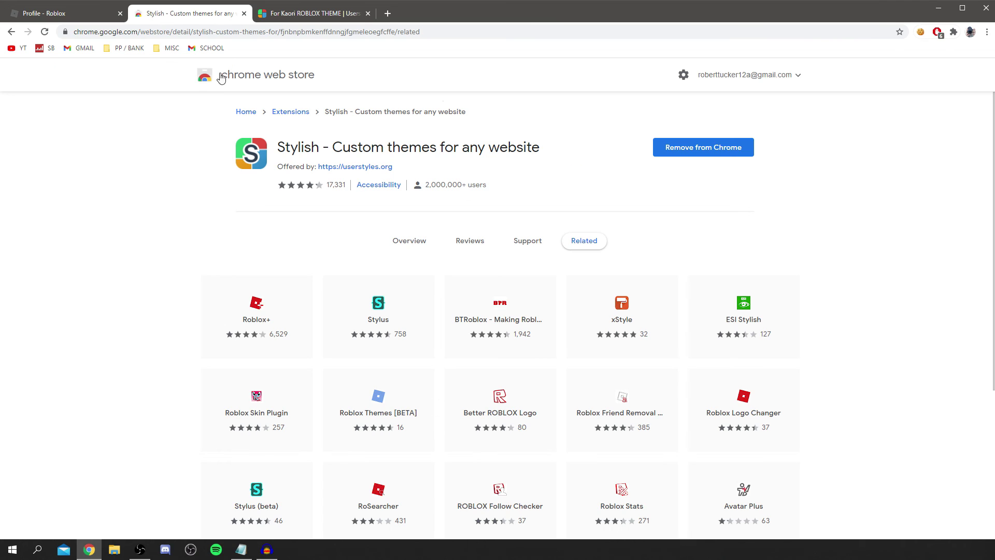
pyautogui.scroll(-4, 395, 244)
pyautogui.scroll(4, 396, 244)
pyautogui.click(62, 13)
# Step: Pin Stylish to the toolbar and open its panel for roblox.com
pyautogui.click(954, 32)
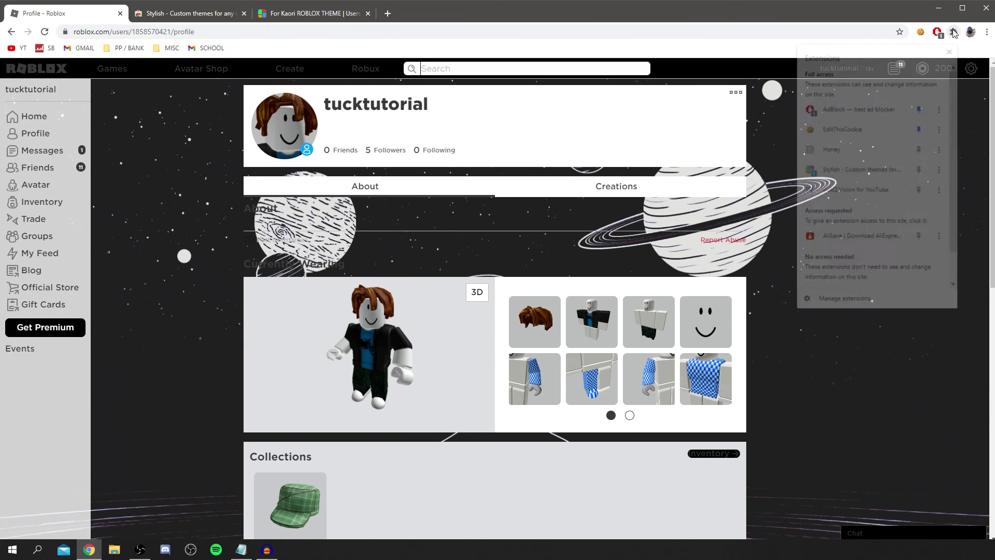
pyautogui.click(918, 170)
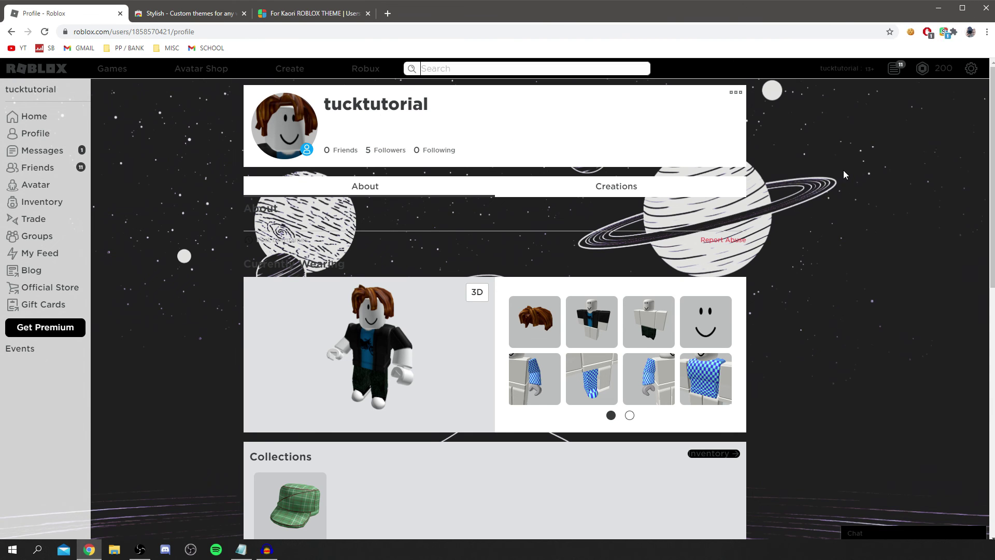
pyautogui.click(944, 32)
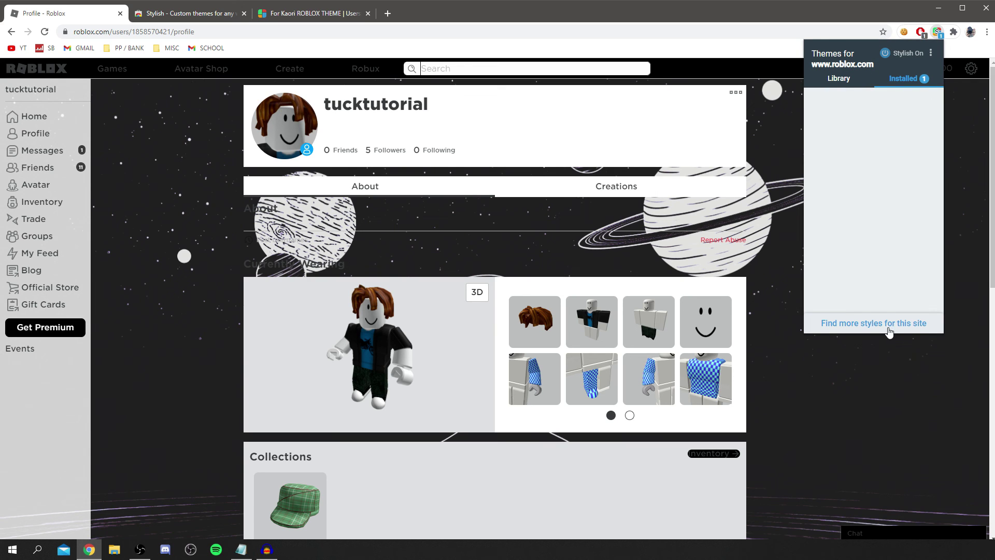